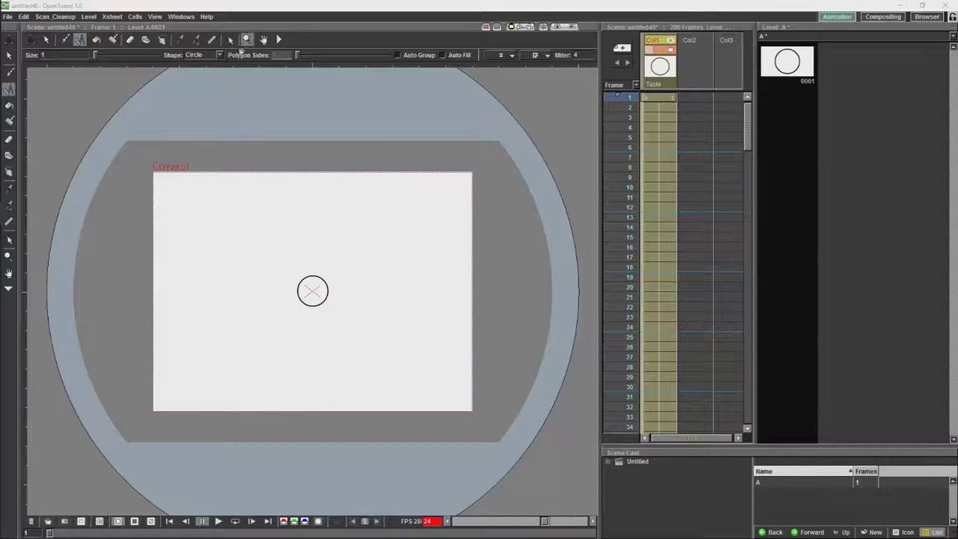
Switch to the Animate tool so Col1's circle can be moved and keyed.
left_click(31, 41)
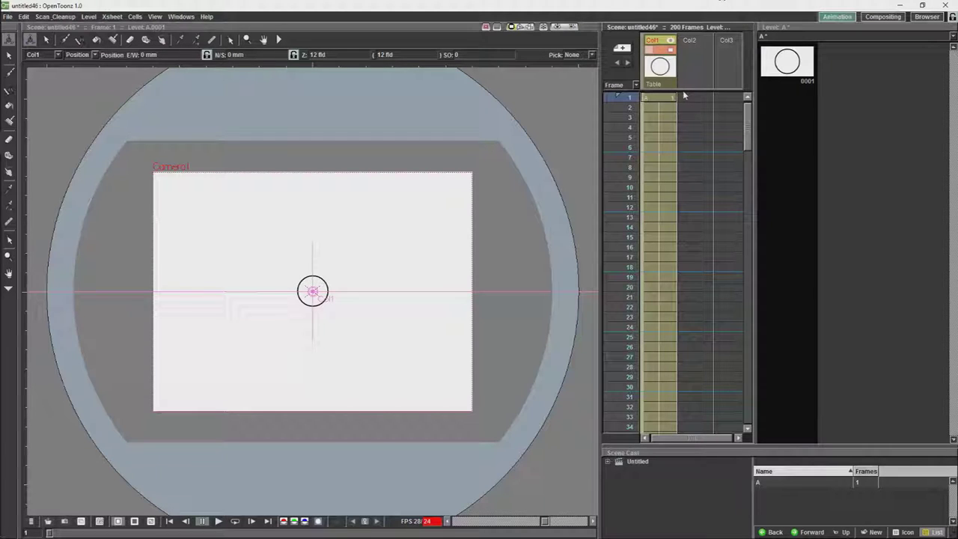
Key the circle centred at frame 1, upper left at frame 15, lower left at frame 22.
left_click(365, 520)
left_click(650, 238)
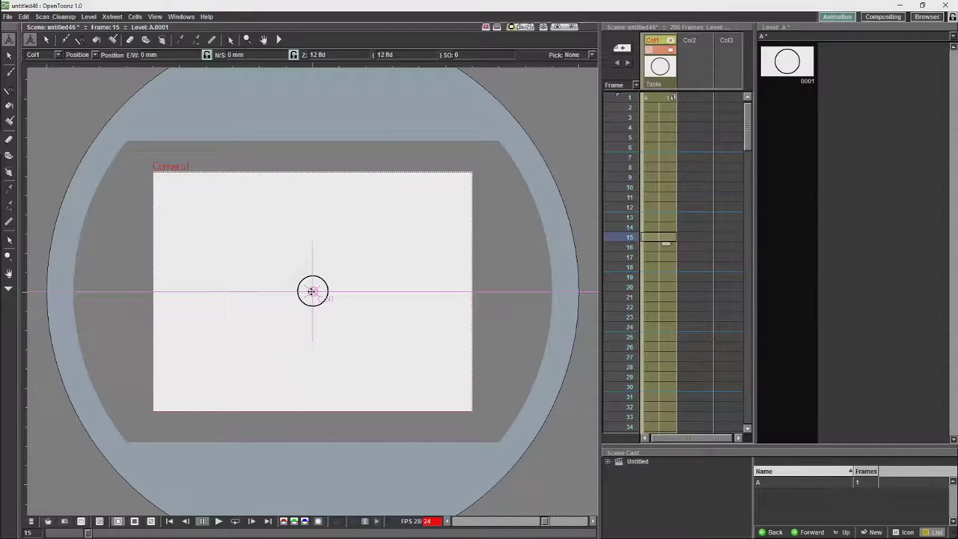
left_click_drag(313, 291, 240, 219)
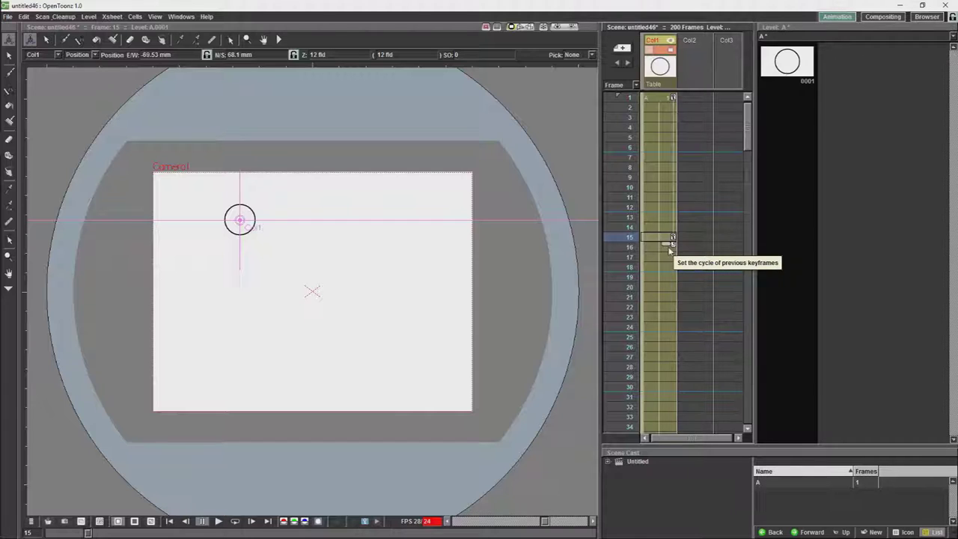
left_click(658, 307)
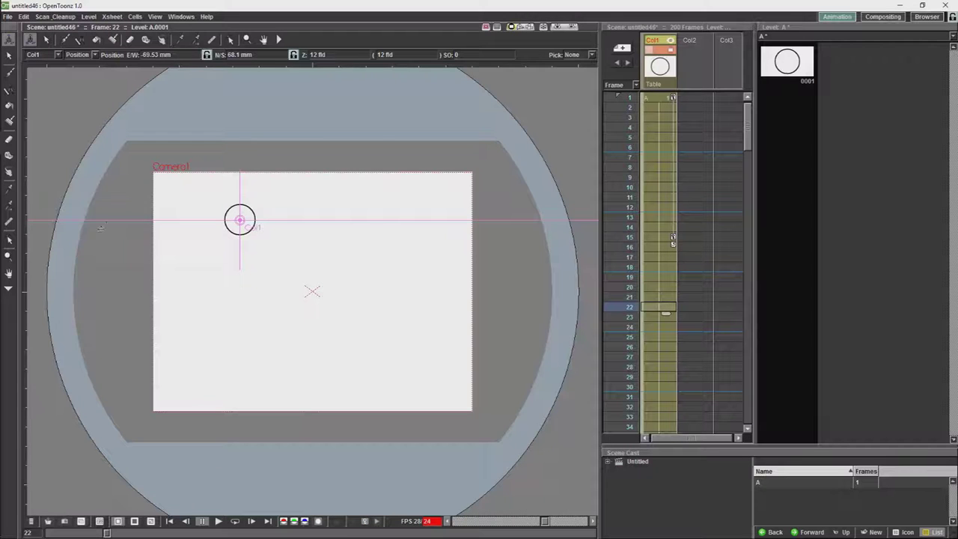
left_click_drag(230, 219, 194, 321)
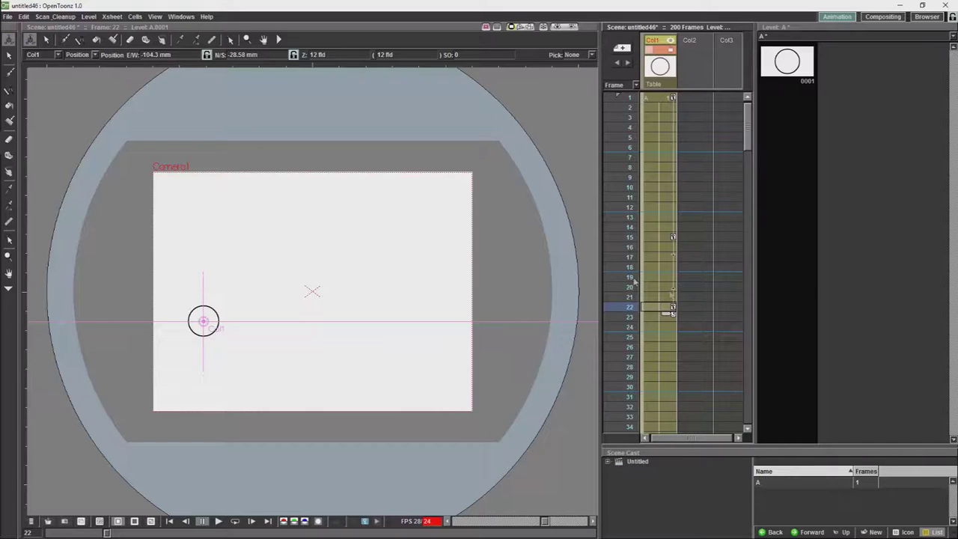
Activate onion skin, drag Col1's ease handle, and check the interpolated motion at frames 10 and 8.
right_click(270, 257)
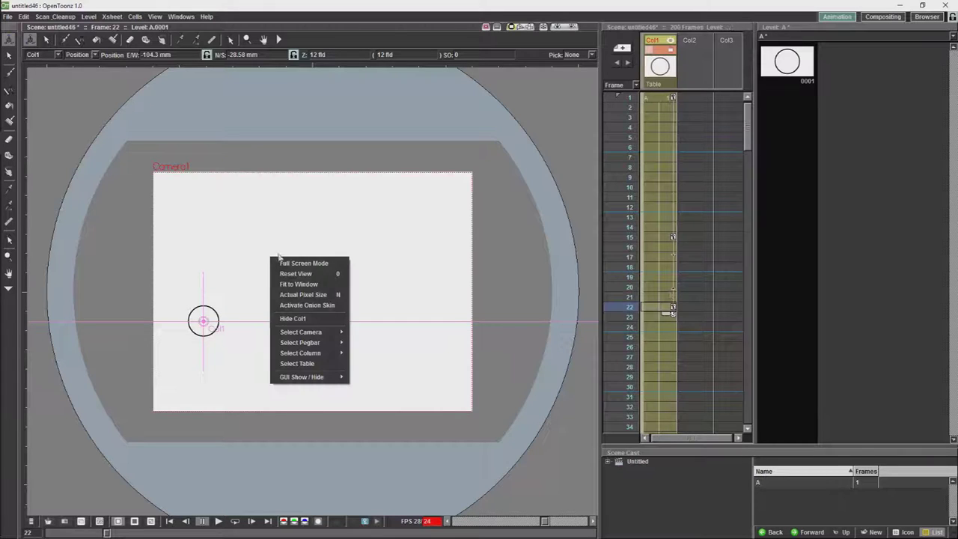
left_click(328, 305)
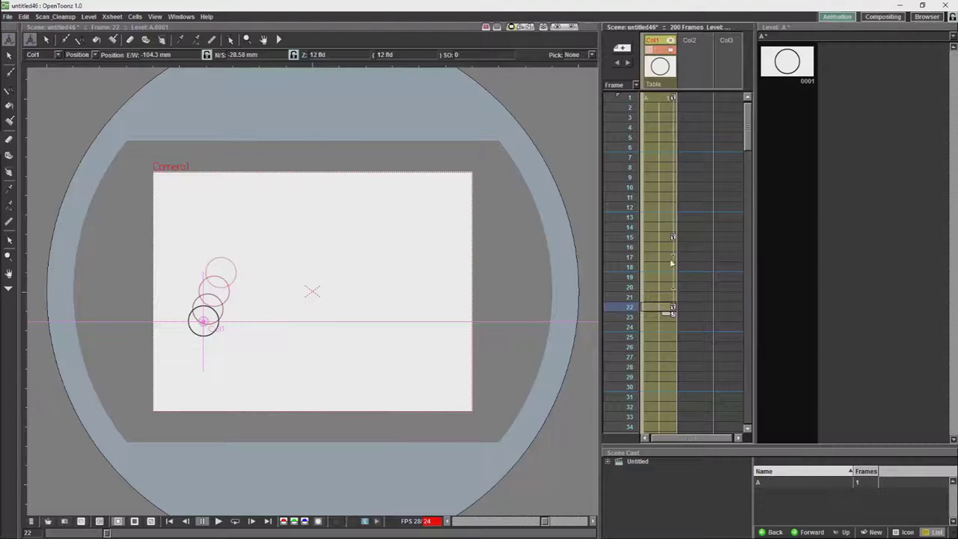
mouse_move(673, 257)
left_mouse_down()
mouse_move(672, 306)
mouse_move(672, 253)
left_mouse_up()
left_click(673, 187)
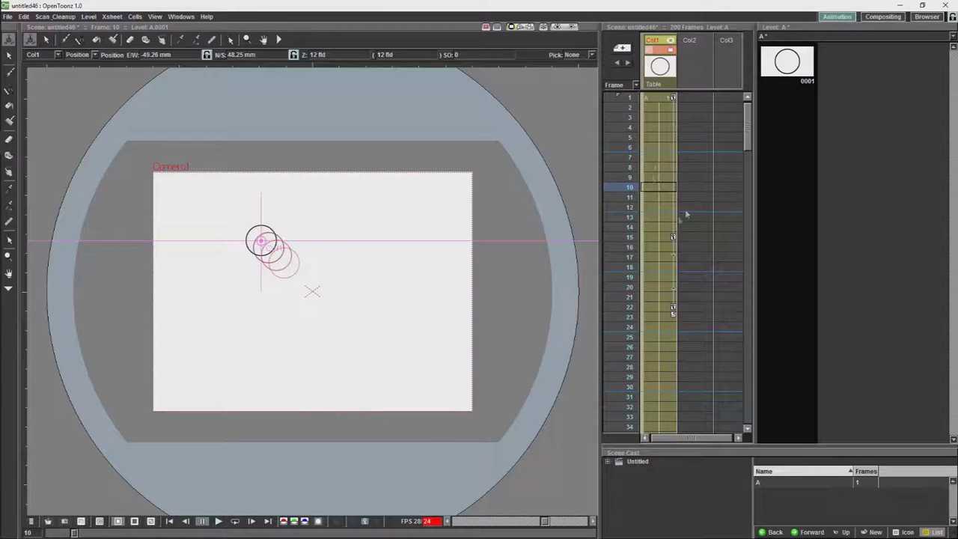
left_click(659, 166)
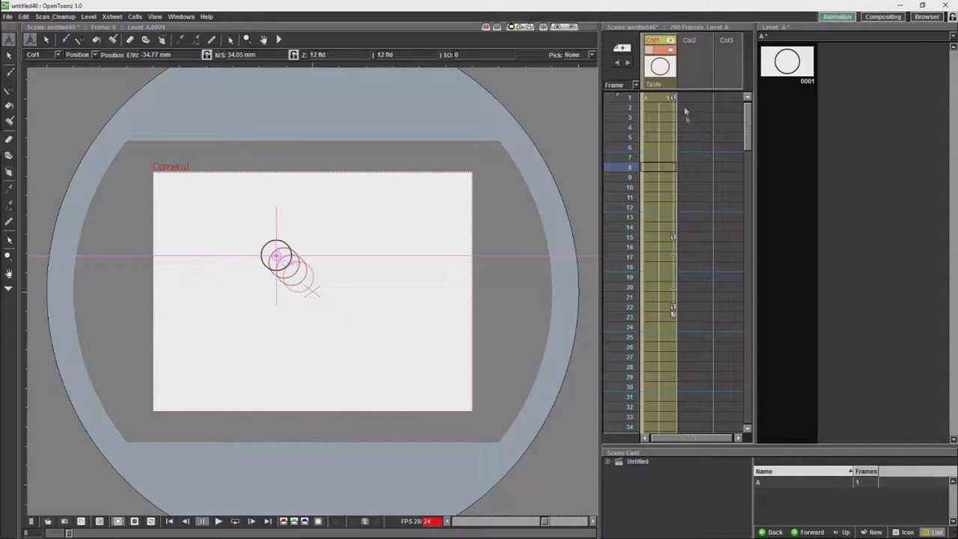
Toggle cycling below Col1's frame 22 key and play back to check the loop.
left_click(671, 236)
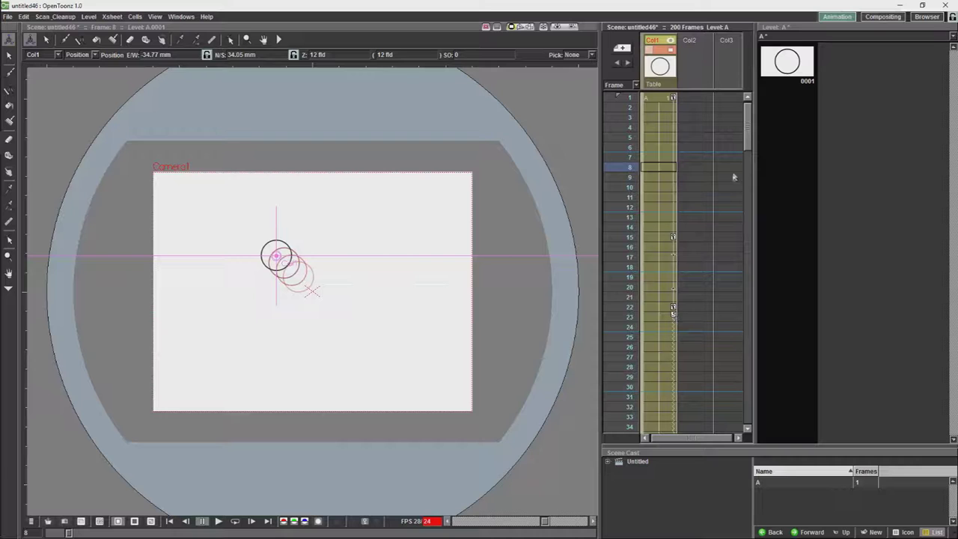
left_click(219, 521)
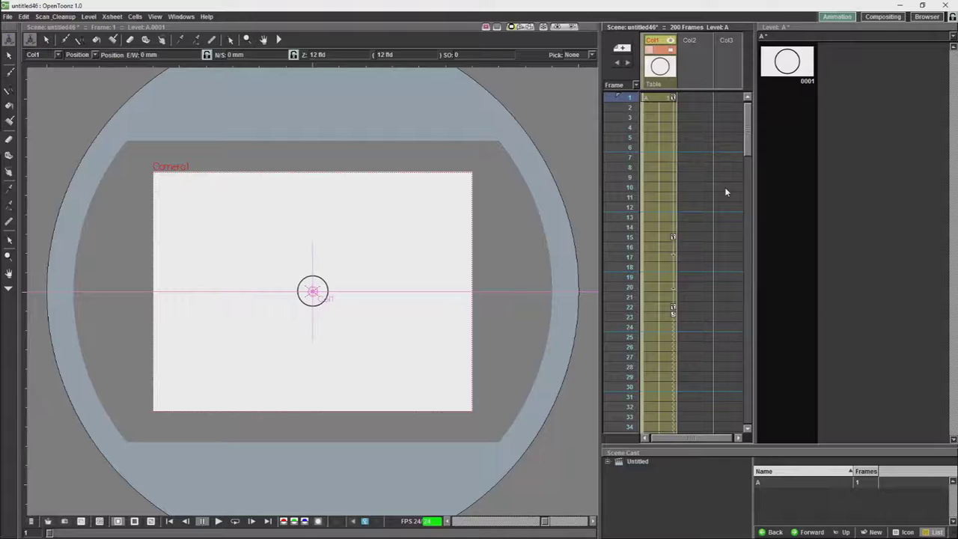
left_click(672, 308)
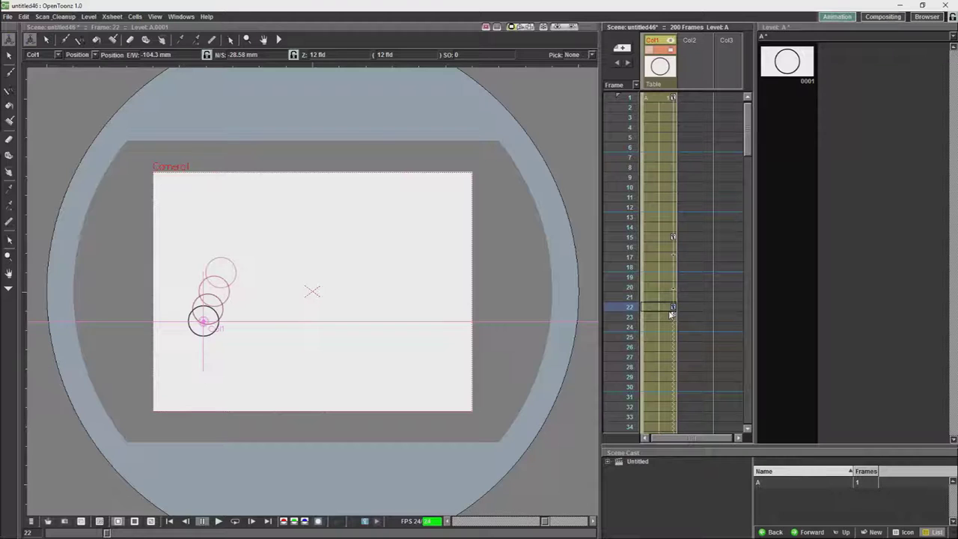
Ctrl-drag the frame 1 key down to frame 30 and play back the cycle.
left_click(673, 98)
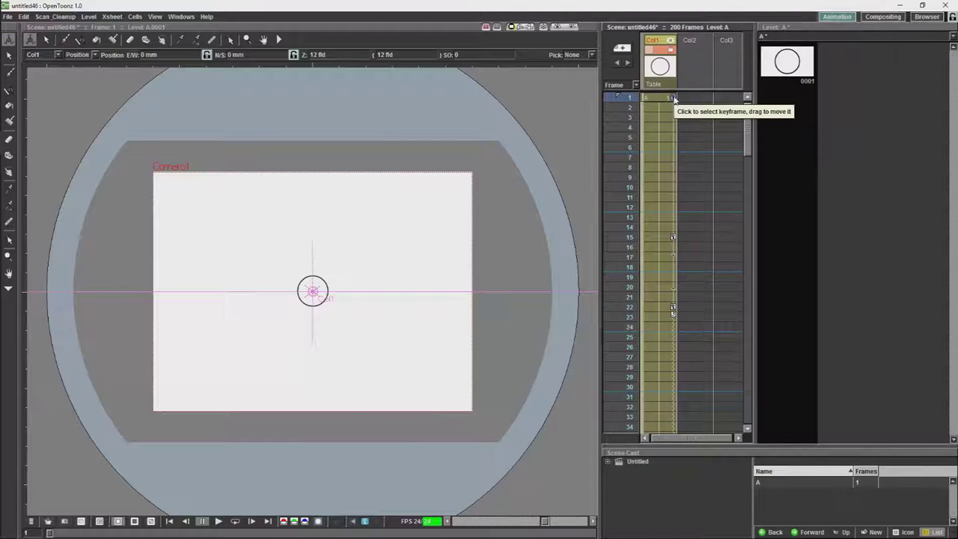
left_click_drag(673, 98, 673, 389)
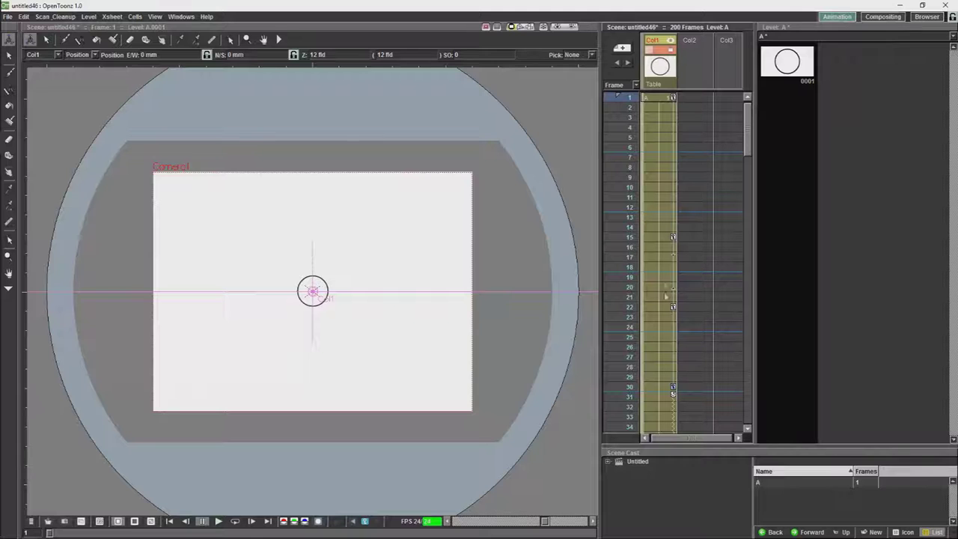
left_click(217, 521)
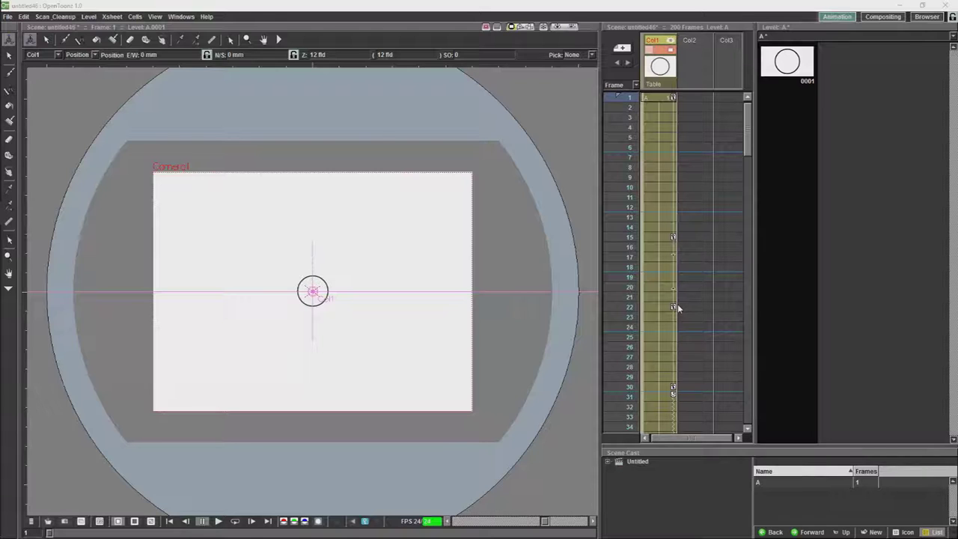
Scrub Col1 across frames 30, 15, 19 and 1 to review the circle's poses.
left_click(673, 389)
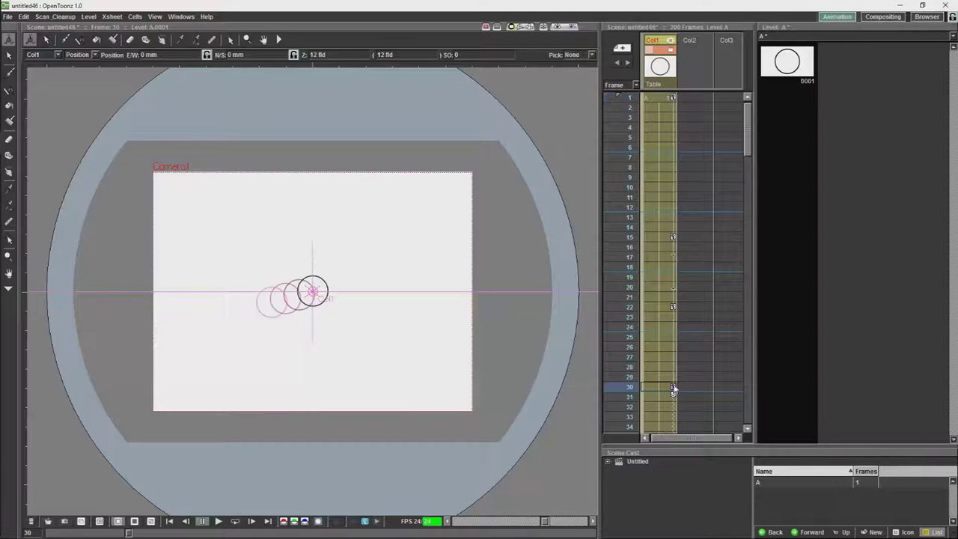
left_click(673, 237)
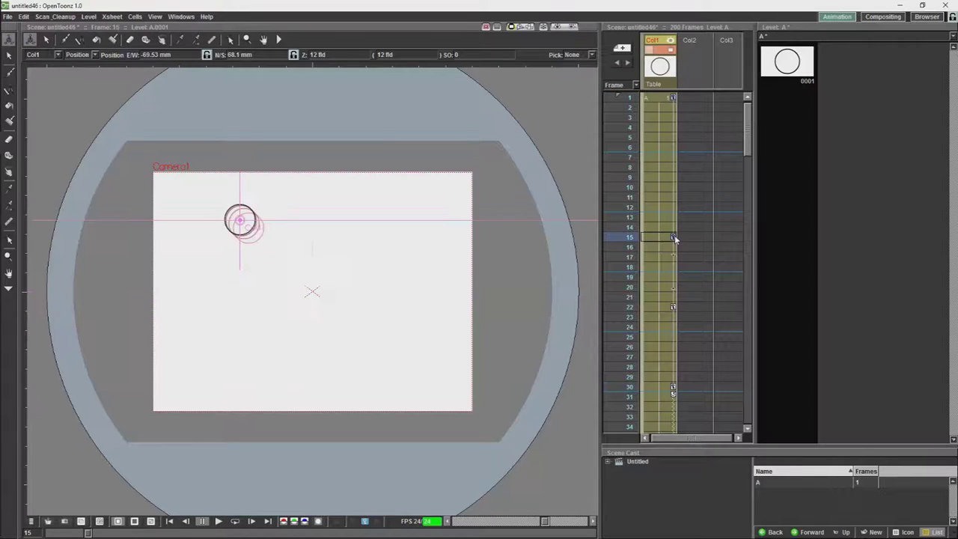
left_click(673, 388)
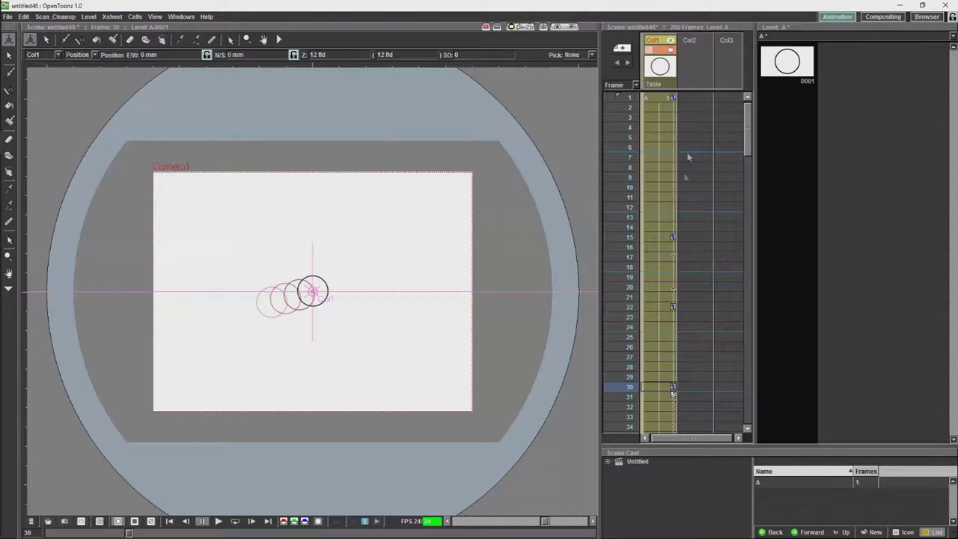
left_click(695, 277)
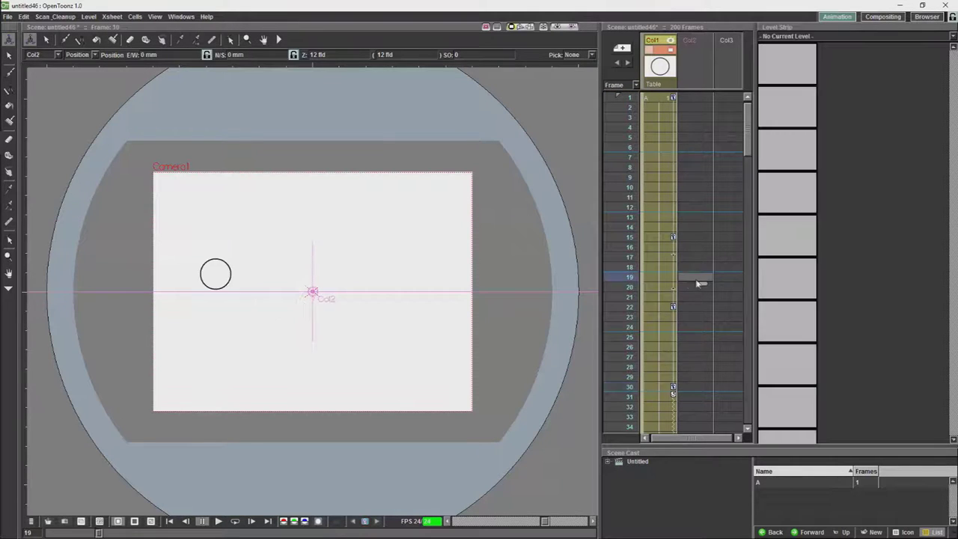
left_click(672, 387)
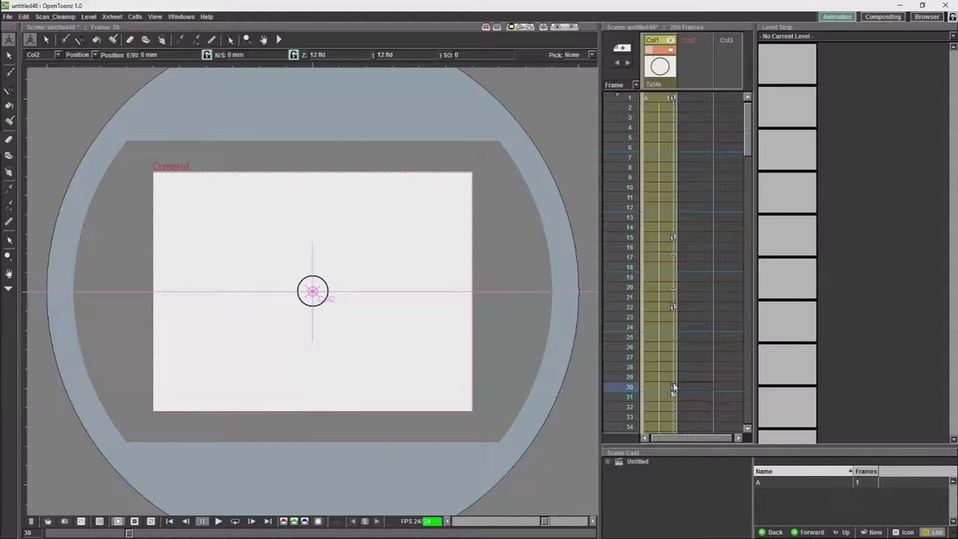
left_click(674, 237)
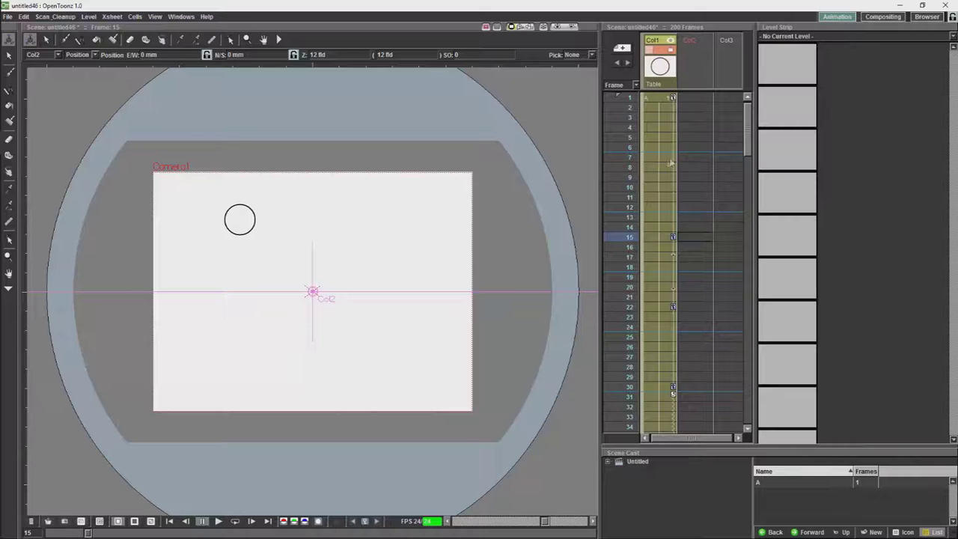
left_click(677, 99)
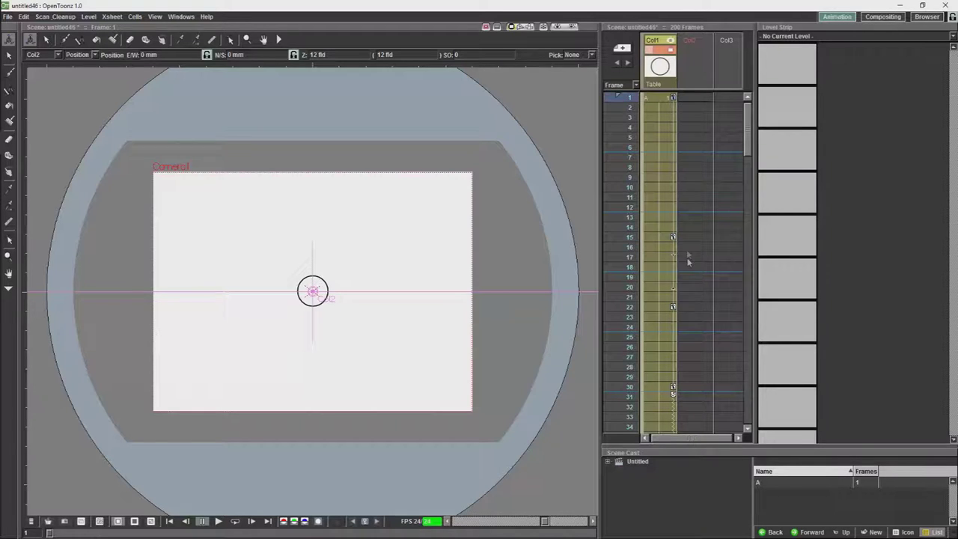
left_click(673, 388)
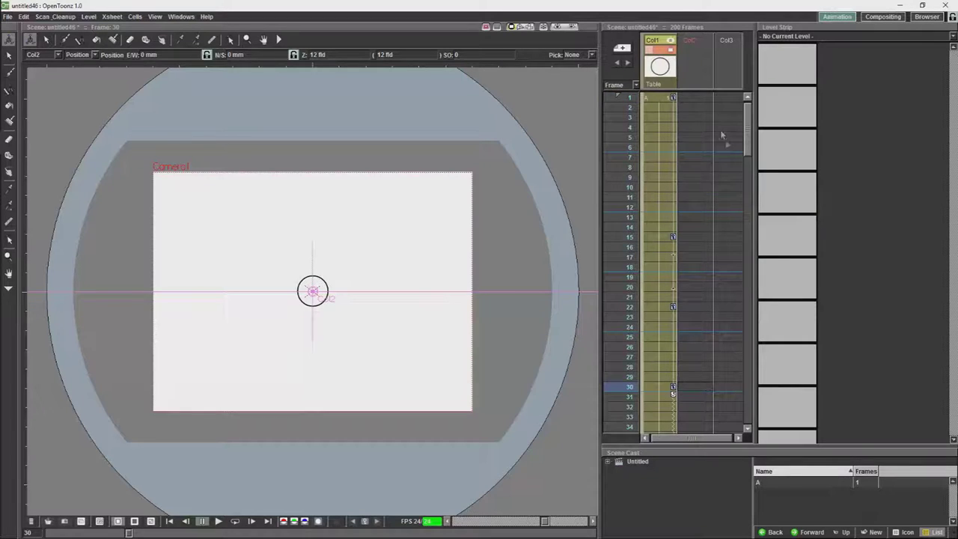
Check frames 8, 22, 30 and 15, then drag the keys at 15, 22, 30 up seven rows.
left_click(709, 169)
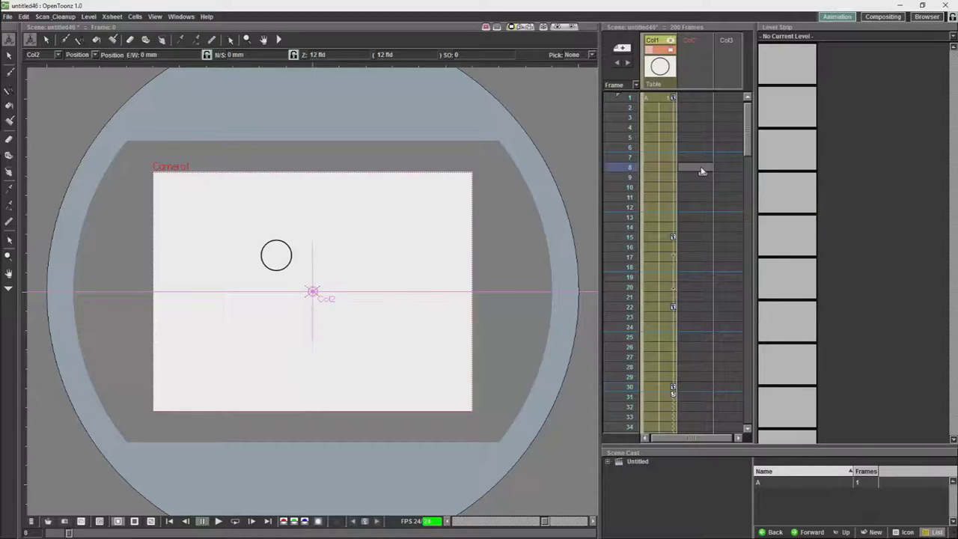
left_click(674, 99)
left_click(674, 307)
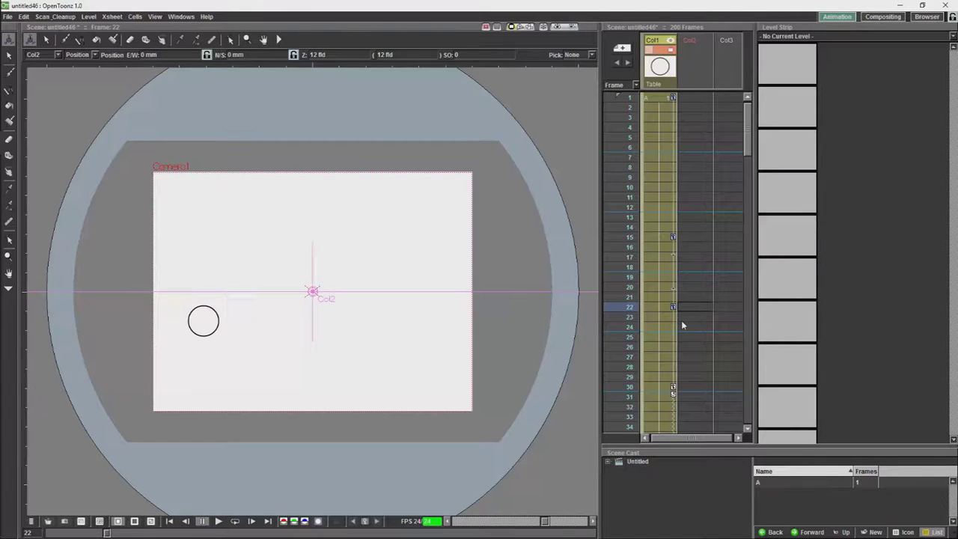
left_click(673, 387)
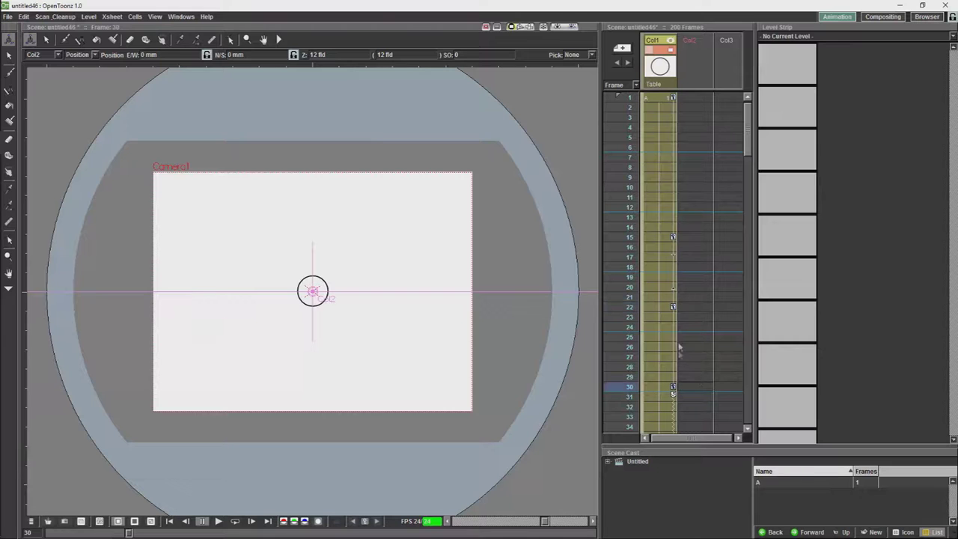
left_click(674, 307)
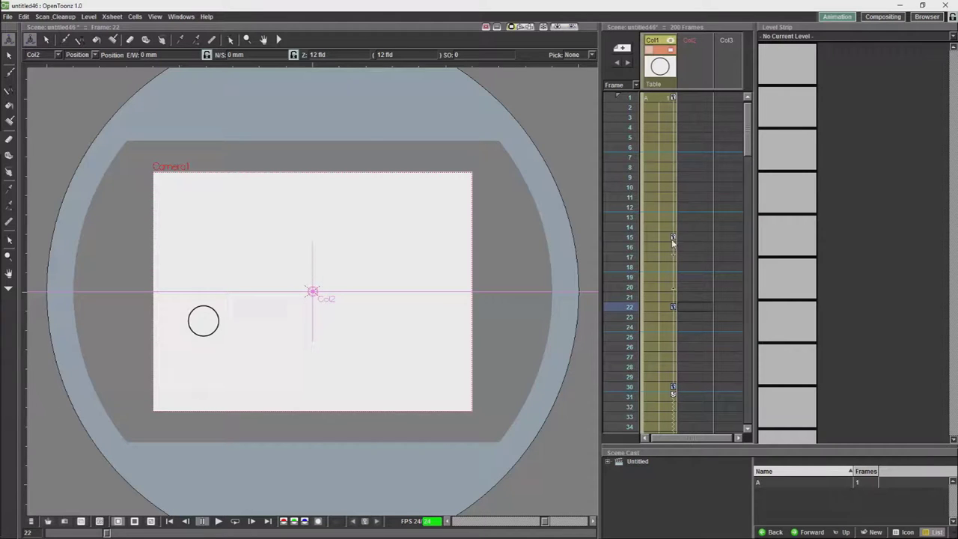
left_click(673, 237)
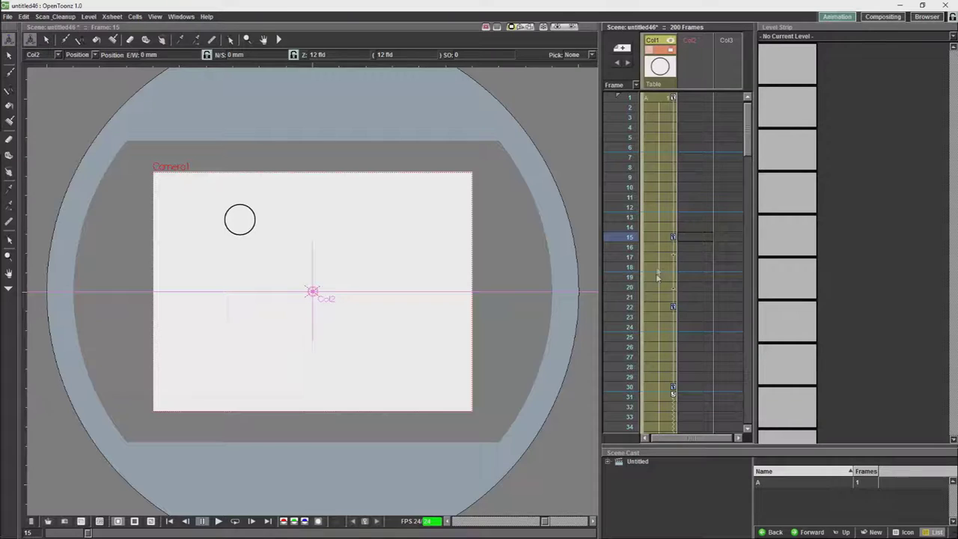
left_click_drag(675, 240, 671, 217)
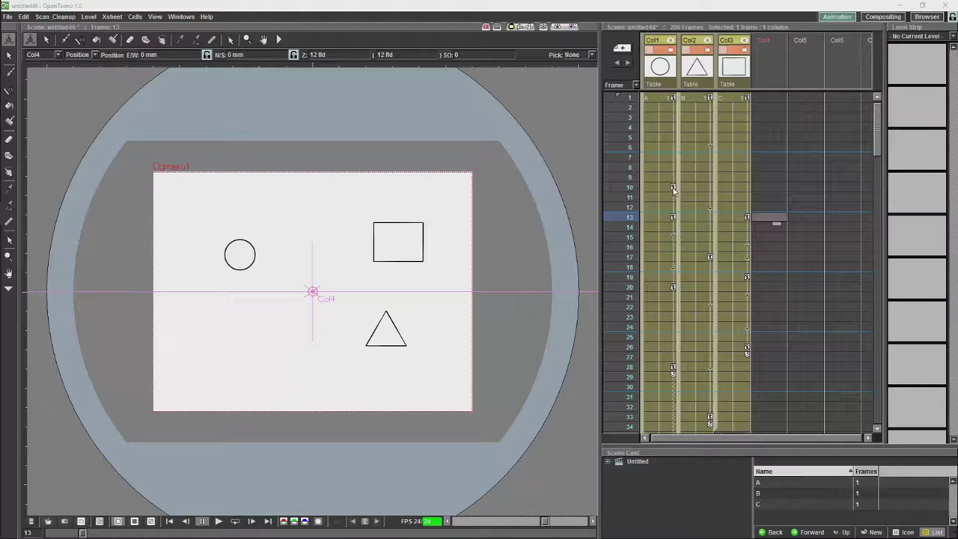
Preview frames 10, 19 and 20, then shift the keys in rows 10–20 three rows later.
left_click(673, 188)
left_click(747, 277)
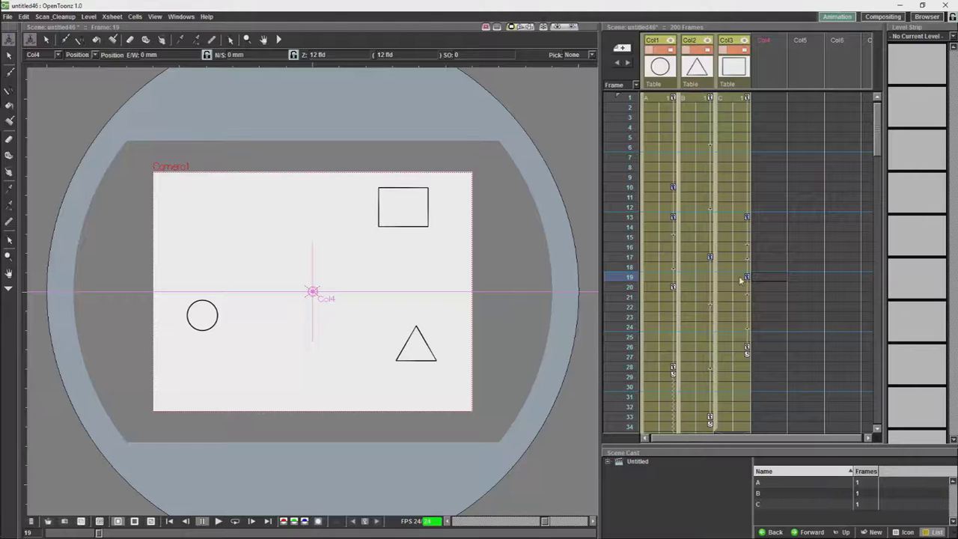
left_click(672, 287)
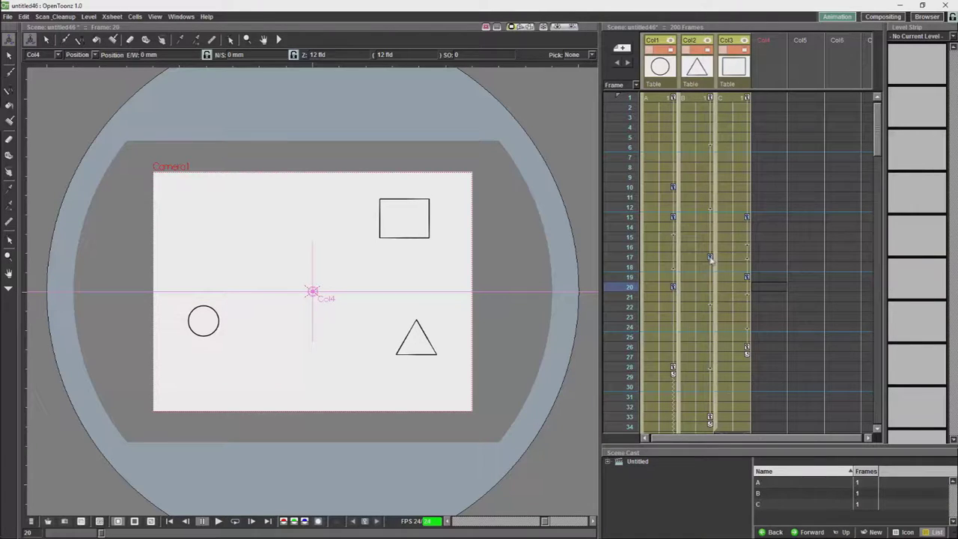
mouse_move(709, 257)
left_mouse_down()
mouse_move(708, 287)
mouse_move(709, 232)
mouse_move(702, 308)
mouse_move(712, 190)
mouse_move(703, 265)
left_mouse_up()
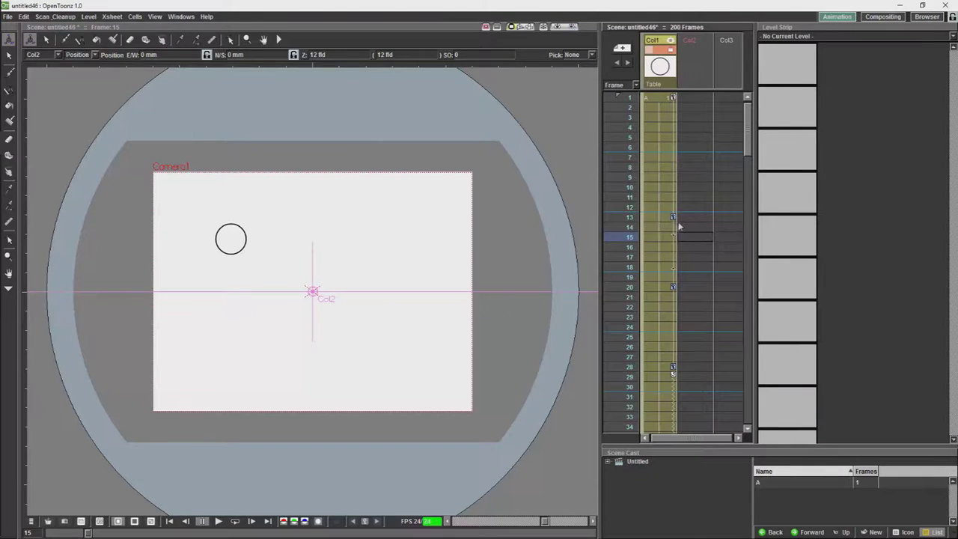
Open Col1's keys in the Function Editor, toggle Function Curves, and reposition both windows.
double_click(673, 217)
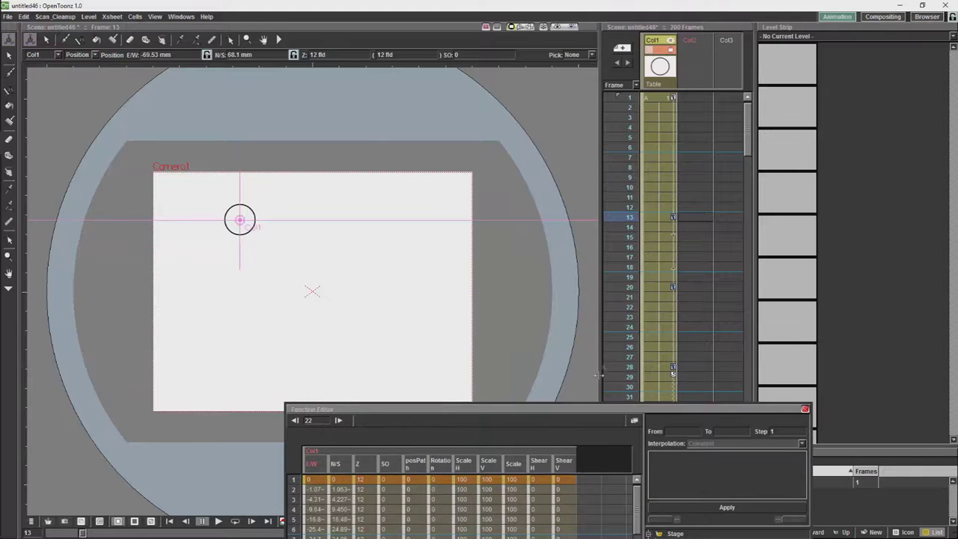
left_click_drag(597, 410, 427, 192)
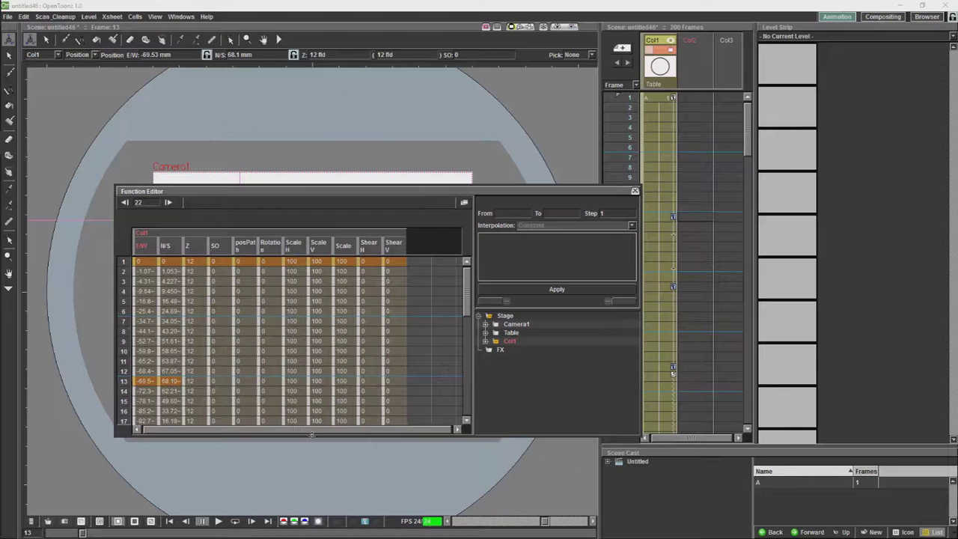
left_click(464, 203)
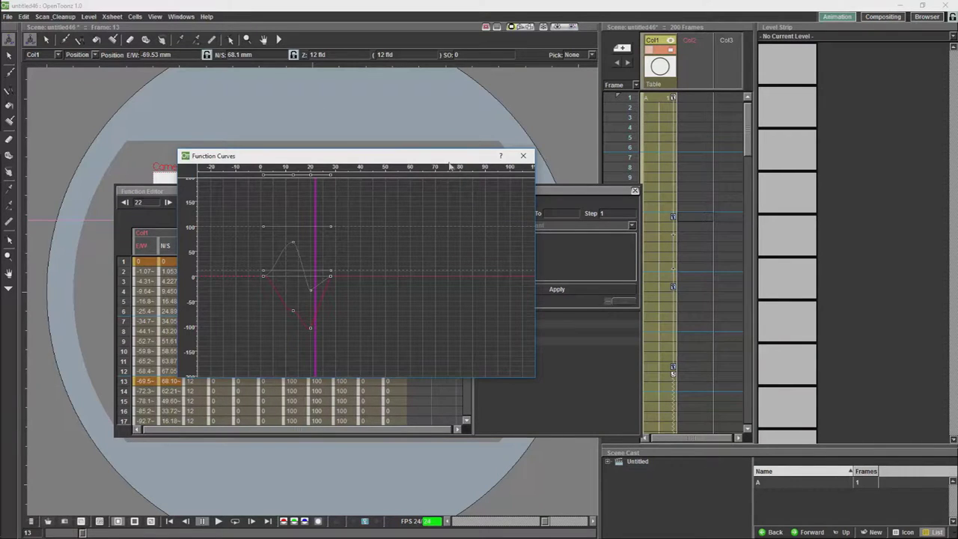
left_click_drag(449, 155, 566, 196)
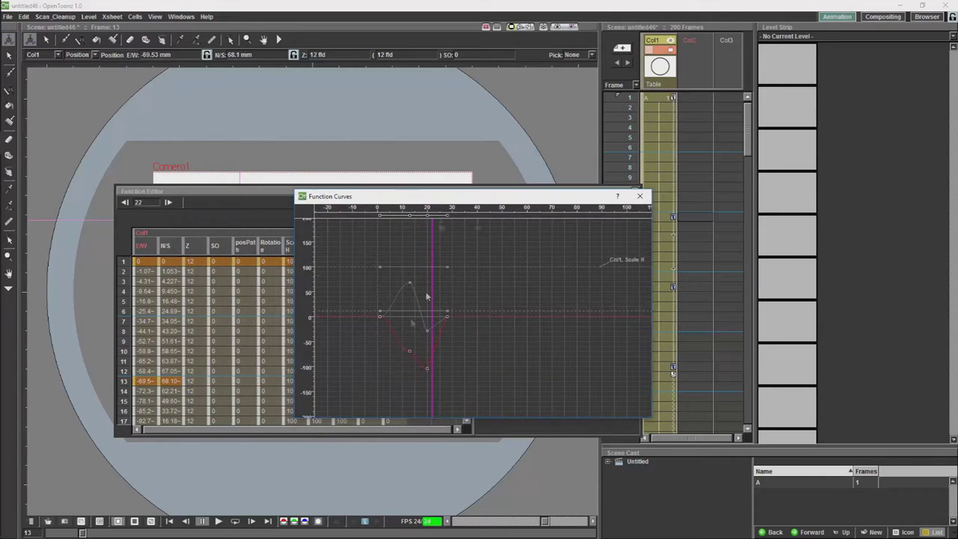
Display the red E/W curve with its keyframes and bring up the segment's interpolation menu.
right_click(411, 352)
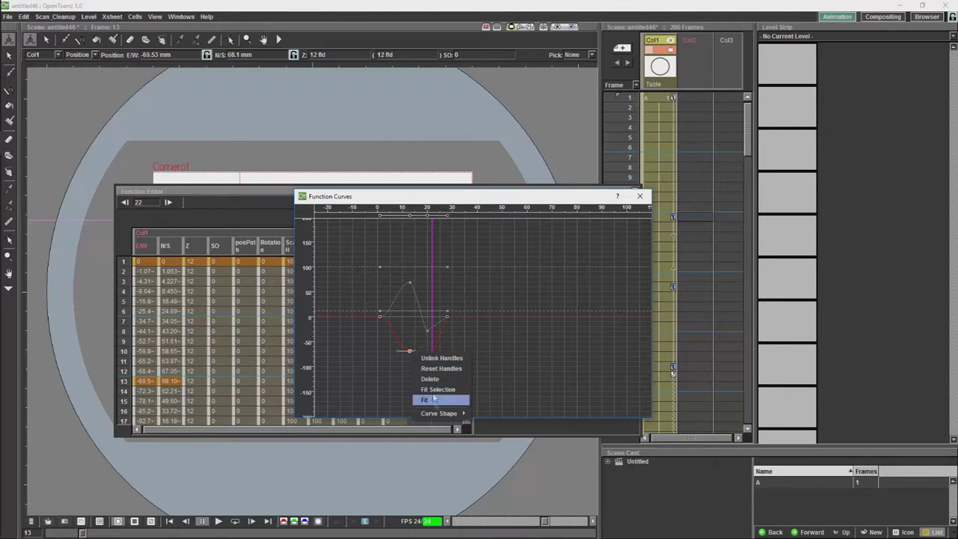
left_click(407, 330)
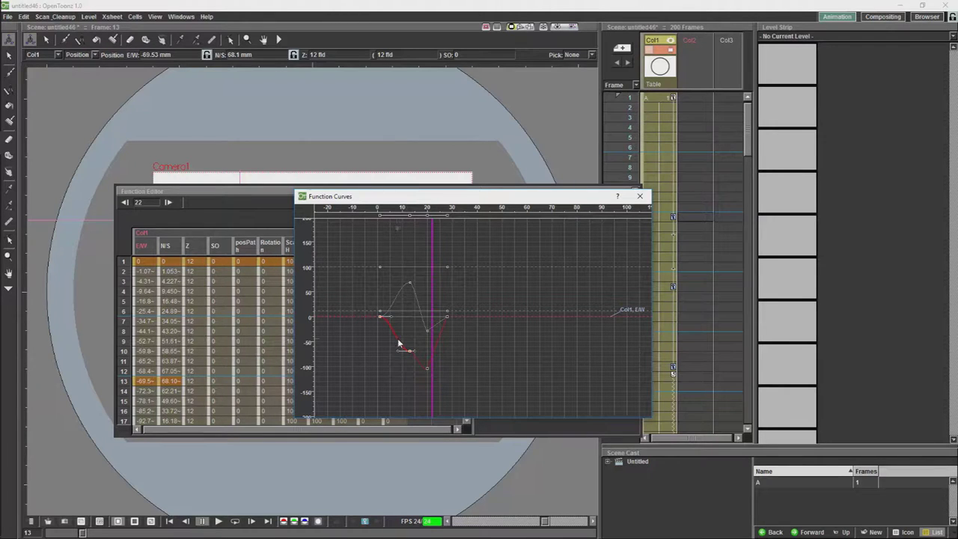
right_click(396, 341)
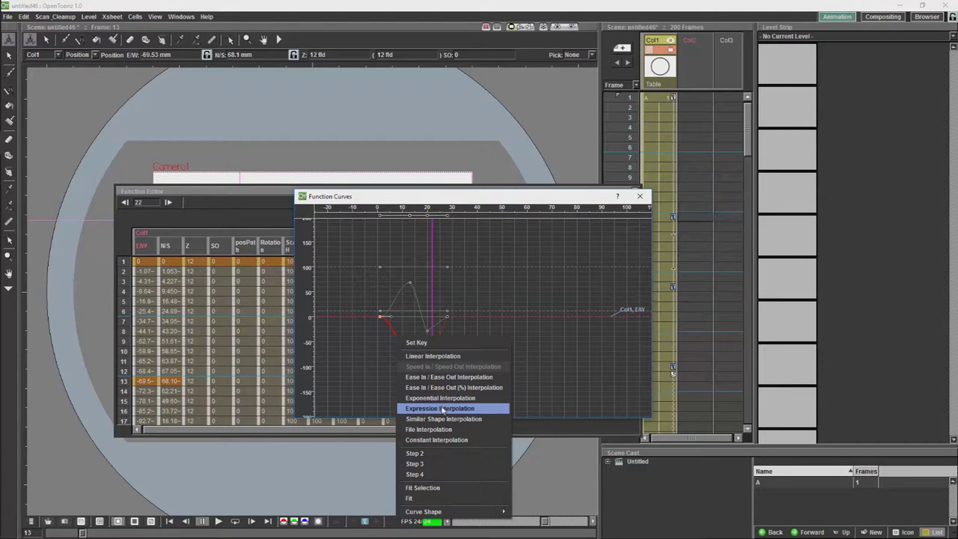
Set the first E/W segment to Ease In/Ease Out, reshape its handle, and retime the frame 13 key to 14.
left_click(444, 404)
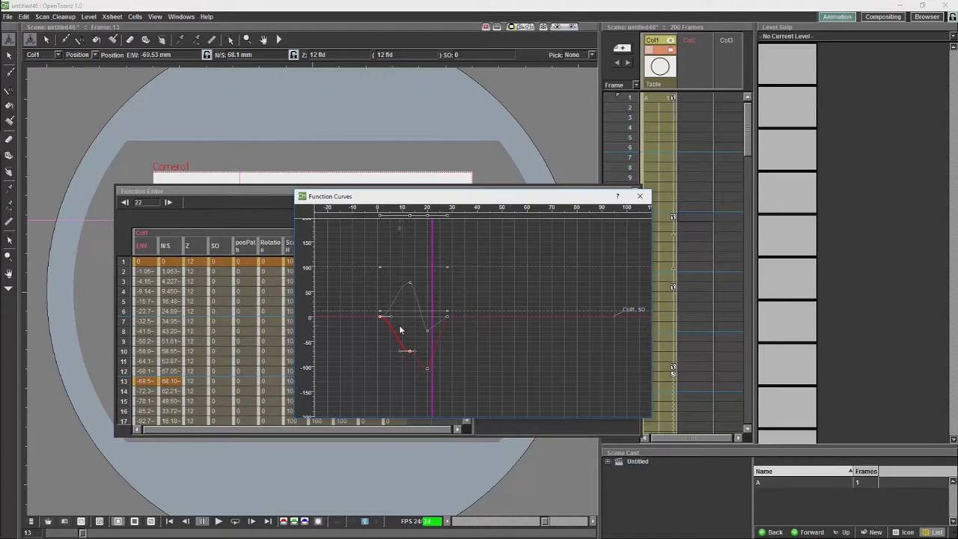
right_click(396, 336)
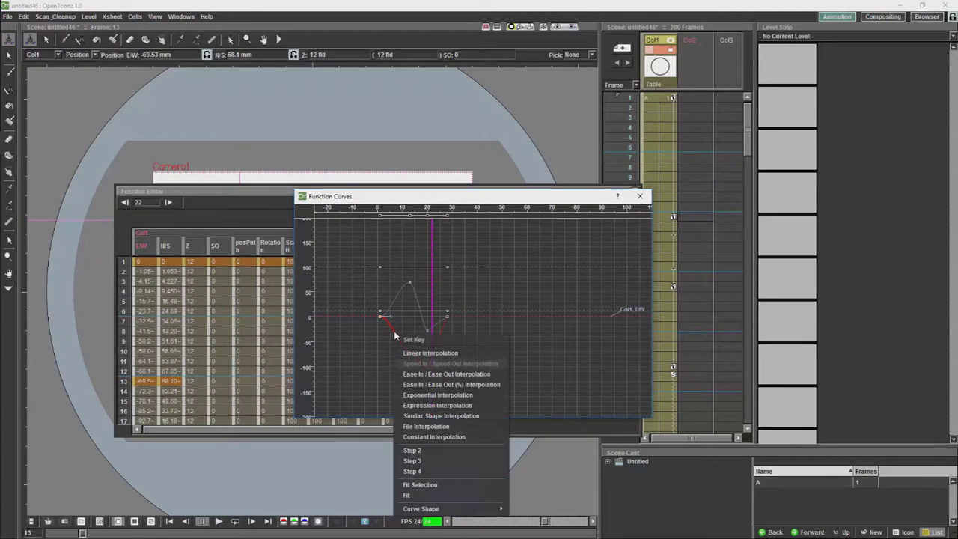
left_click(425, 374)
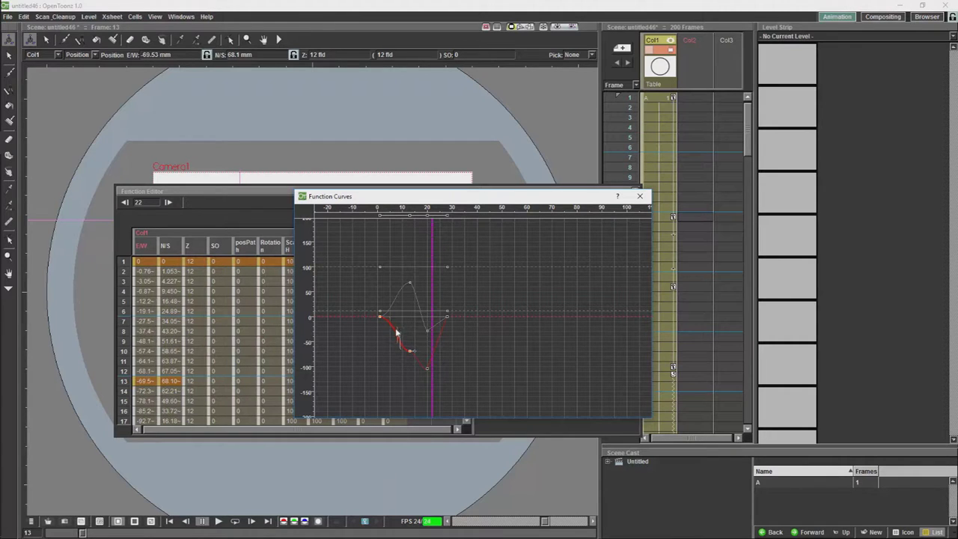
mouse_move(388, 327)
left_mouse_down()
mouse_move(404, 345)
mouse_move(400, 338)
left_mouse_up()
mouse_move(409, 217)
left_mouse_down()
mouse_move(395, 219)
mouse_move(410, 219)
left_mouse_up()
Move the N/S curve's peak keyframe earlier and lower, to frame 10 at 54.10 mm.
left_click(410, 285)
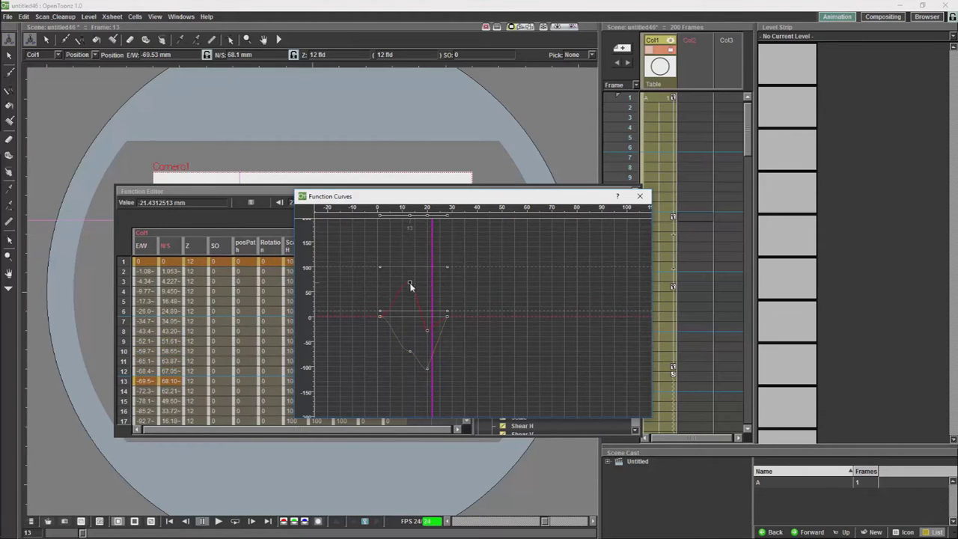
mouse_move(410, 283)
left_mouse_down()
mouse_move(392, 283)
mouse_move(410, 283)
mouse_move(389, 292)
mouse_move(398, 292)
left_mouse_up()
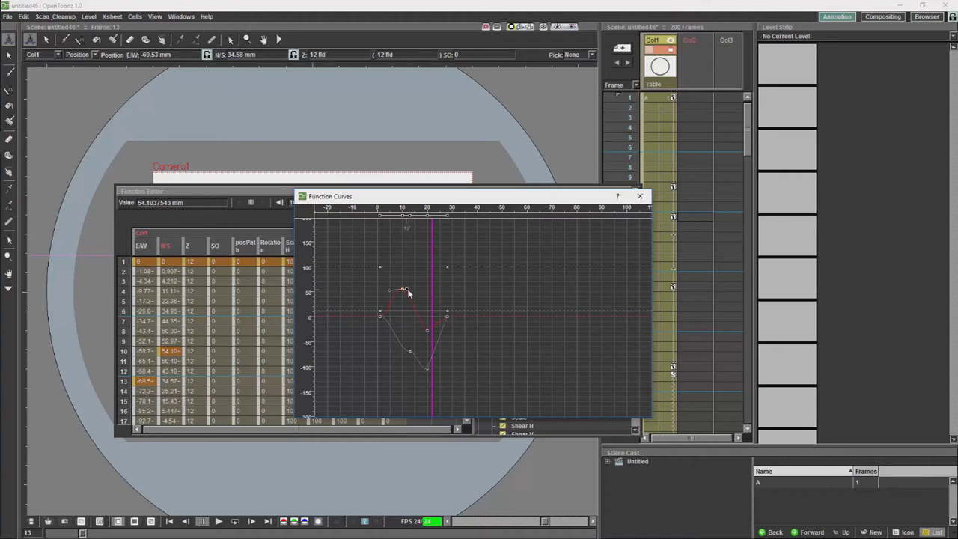